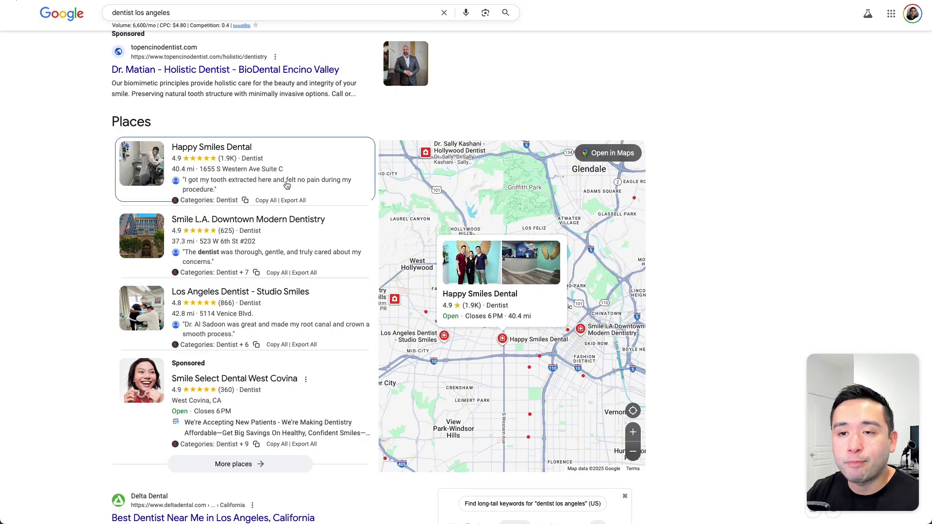
Paste Smile L.A.'s full category list into TextEdit, then copy all of Happy Smiles Dental's details.
click(257, 274)
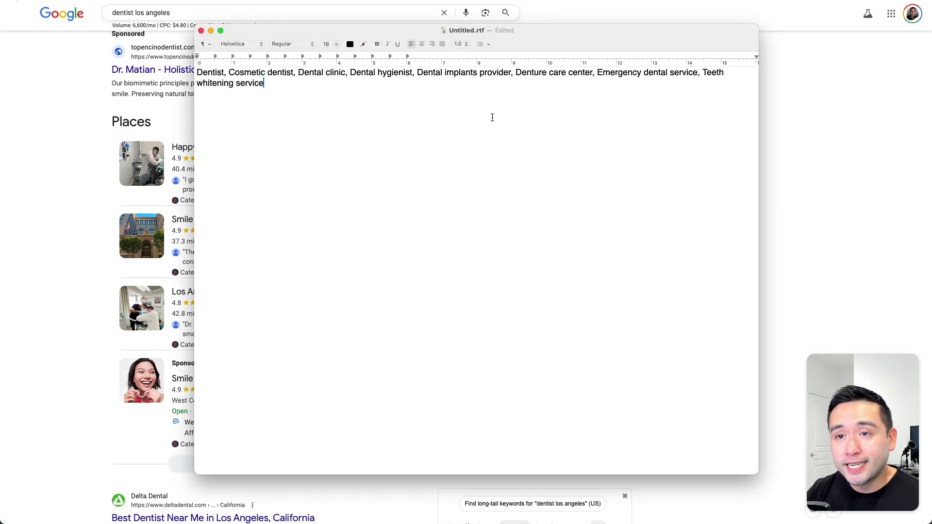
drag(230, 72, 318, 83)
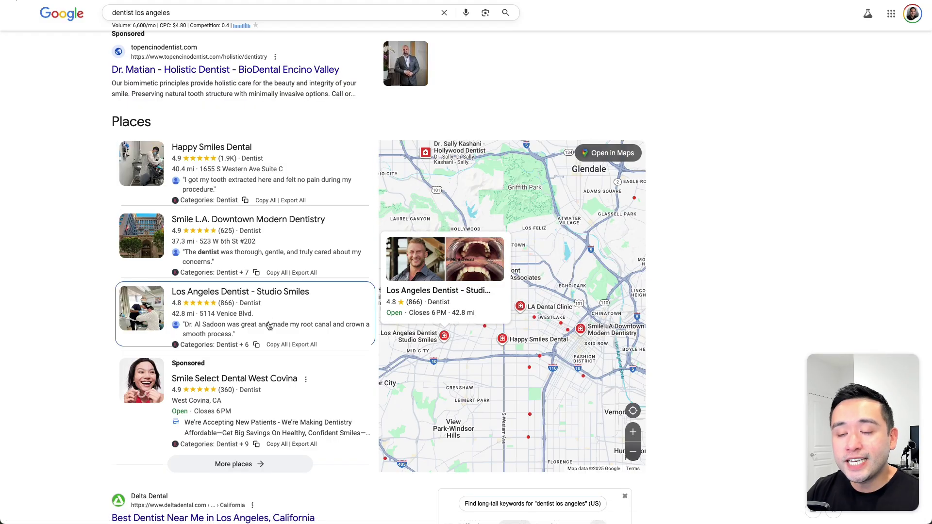
click(266, 201)
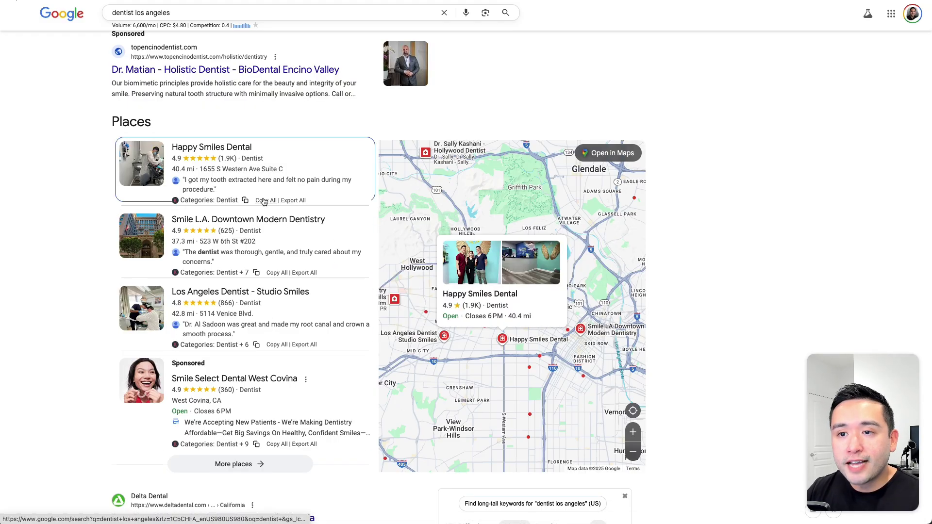
Paste Happy Smiles Dental's copied details into the TextEdit document below the category list.
key(super+Tab)
key(super+v)
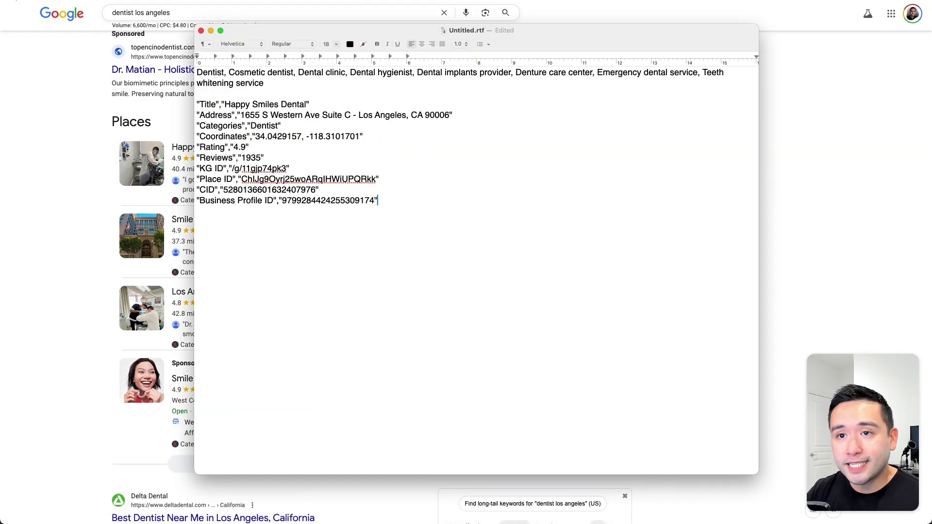
click(410, 93)
drag(197, 104, 287, 225)
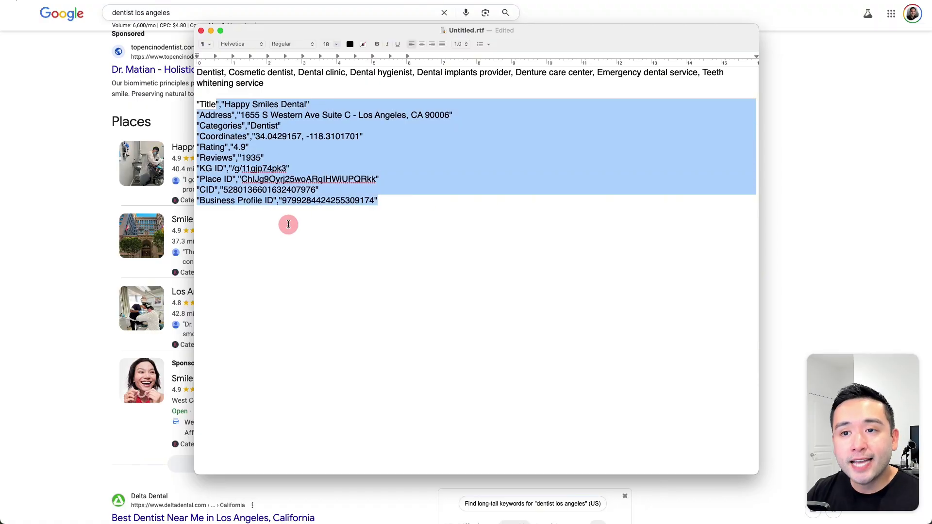
key(Right)
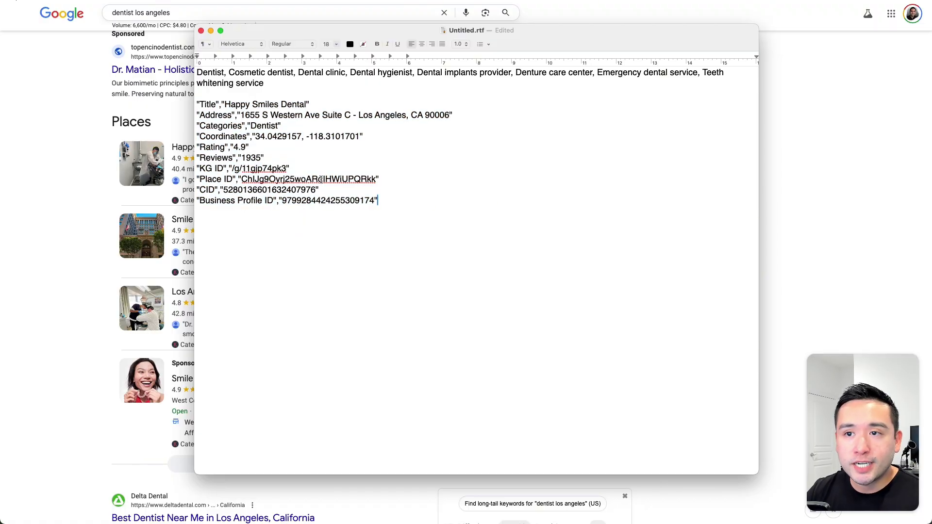
Review the pasted Title, address, 4.9 rating, Place ID, CID and Business Profile ID values.
mouse_move(317, 100)
mouse_down()
mouse_move(208, 103)
mouse_move(306, 104)
mouse_up()
double_click(208, 104)
key(Right)
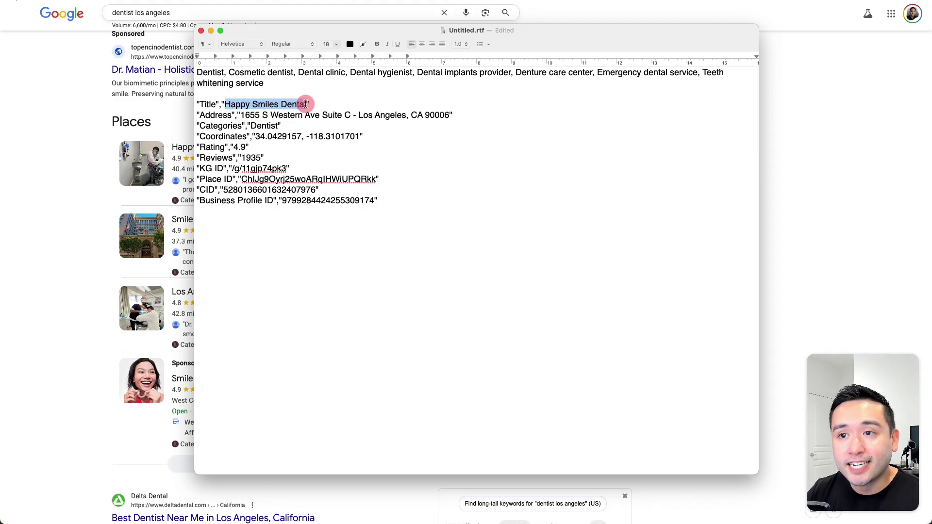
drag(233, 115, 343, 140)
drag(248, 148, 281, 170)
click(267, 157)
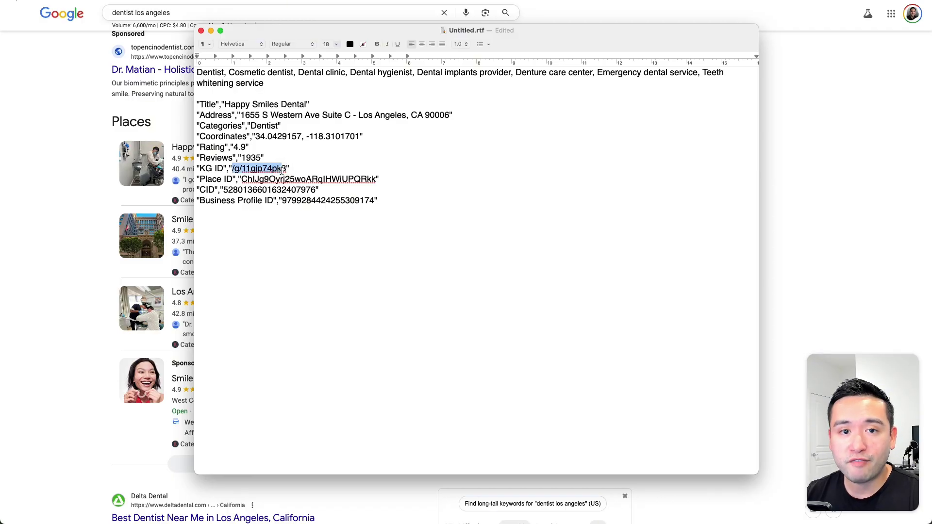
drag(242, 179, 357, 180)
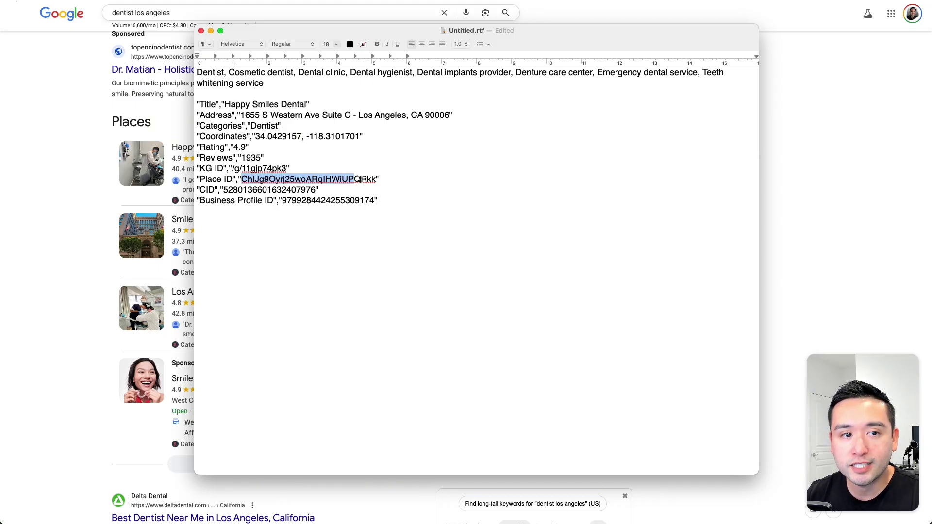
drag(228, 190, 300, 191)
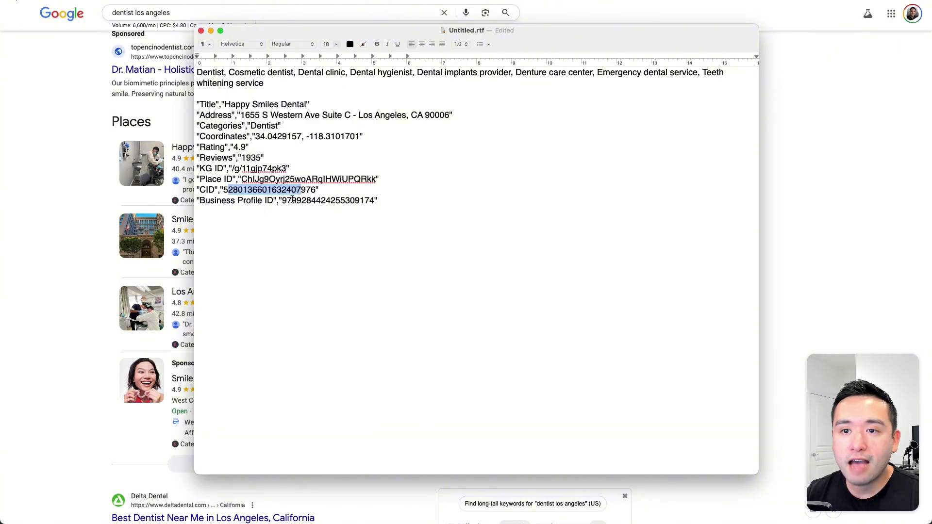
drag(287, 201, 390, 210)
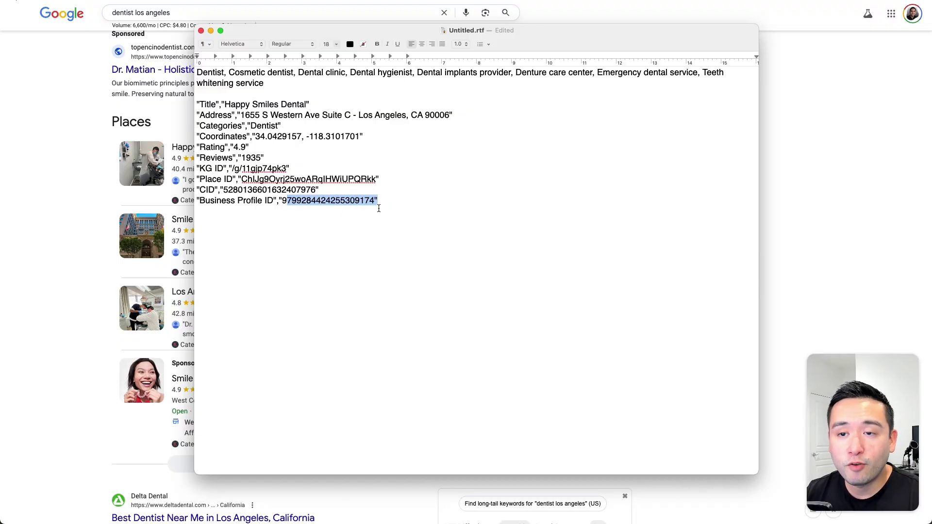
click(374, 204)
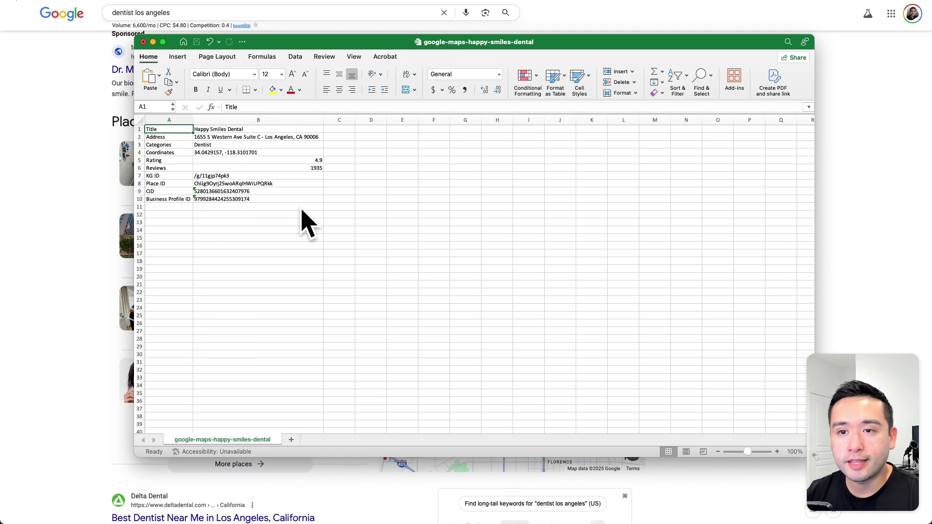
Dismiss the exported spreadsheet and open the dentist los angeles results in Google Maps.
click(19, 187)
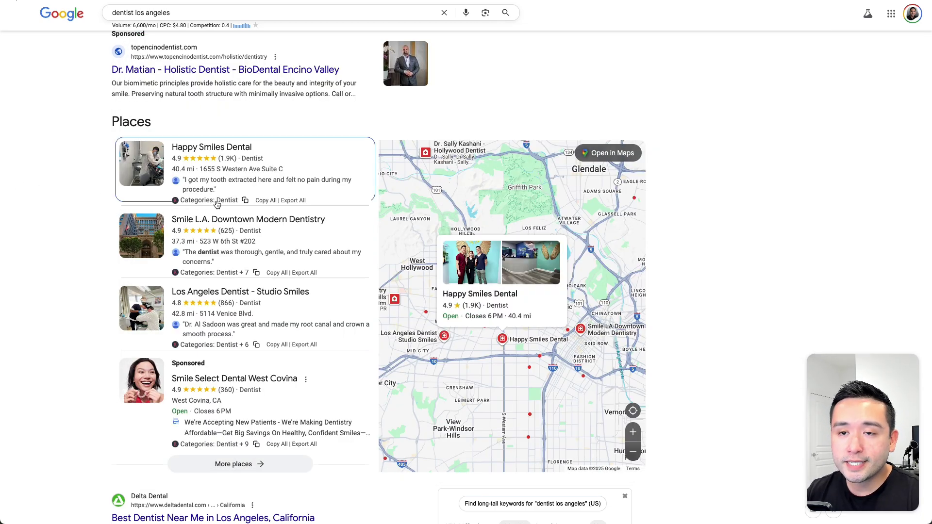
mouse_move(221, 220)
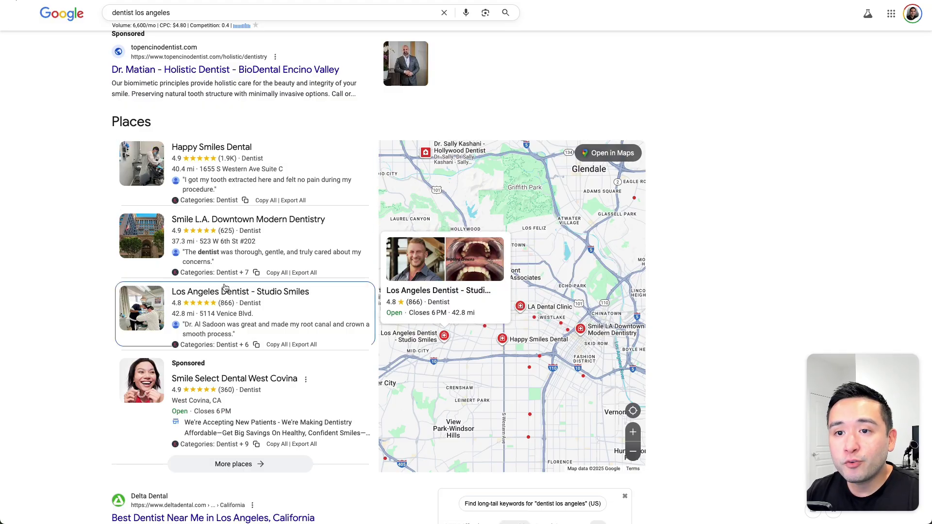
mouse_move(224, 197)
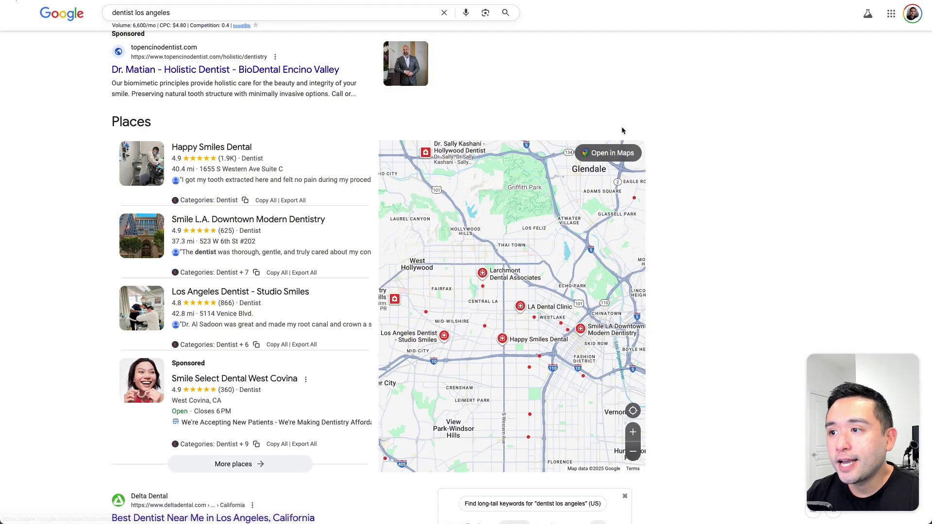
click(607, 154)
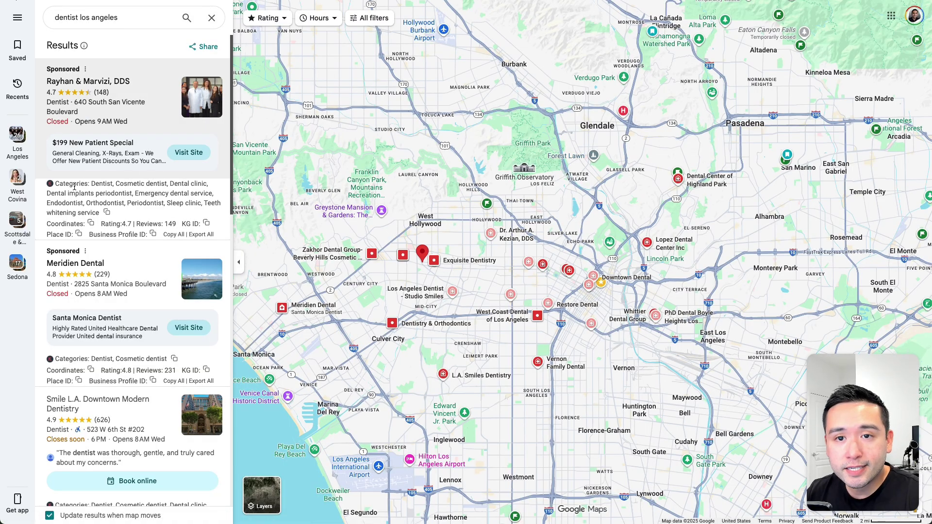
Scroll the Maps results to inspect each dentist listing's categories, coordinates, rating, reviews and ID fields.
scroll(74, 186, down, 2)
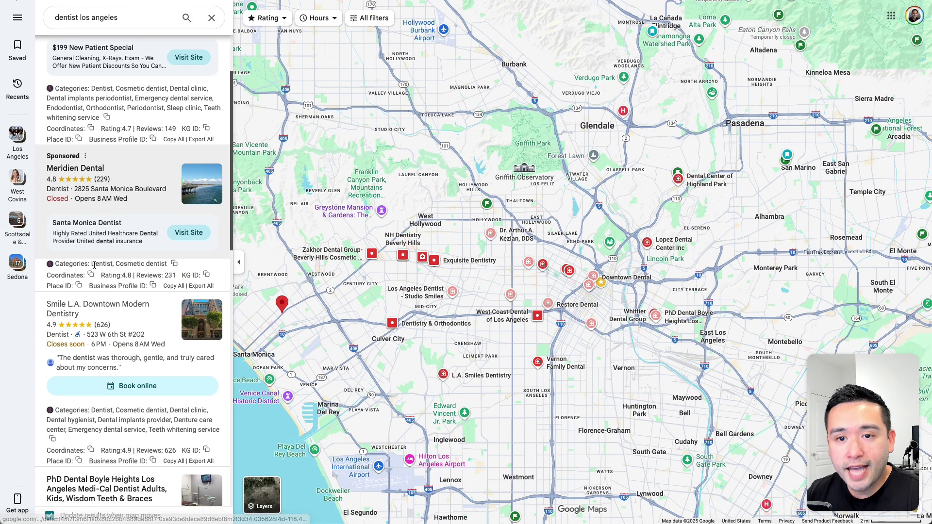
scroll(85, 139, up, 1)
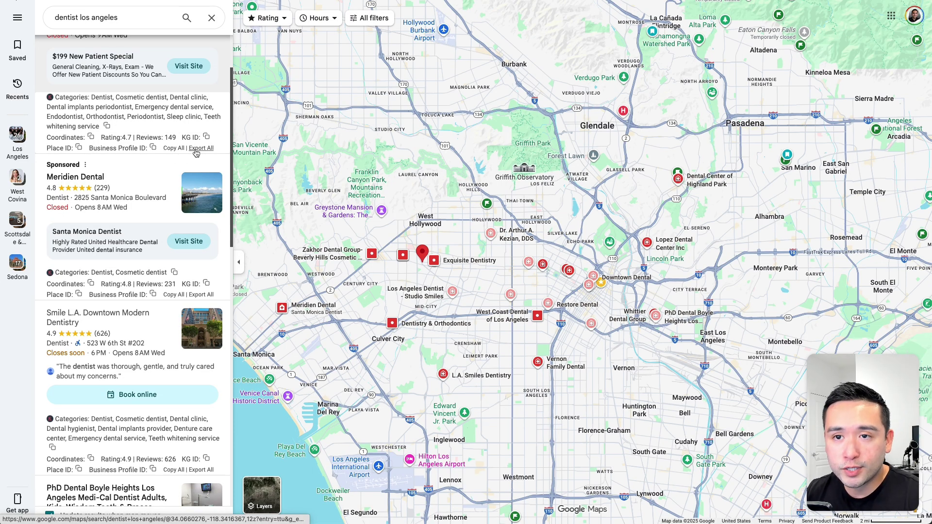
scroll(189, 160, up, 1)
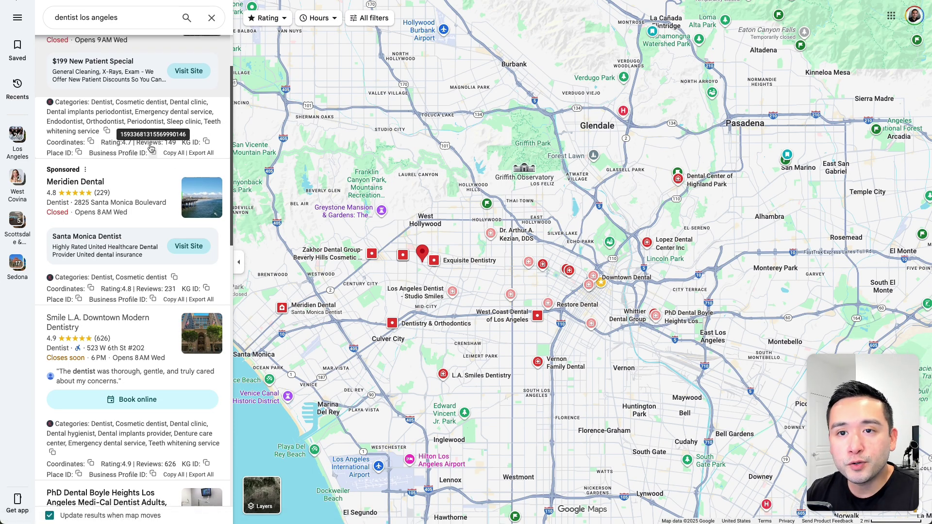
scroll(181, 174, up, 2)
scroll(110, 230, down, 5)
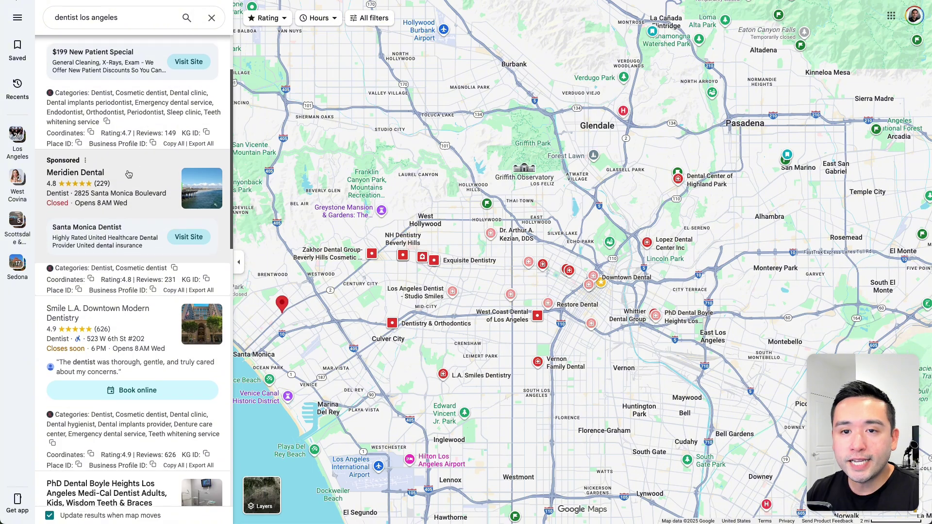
scroll(111, 230, down, 3)
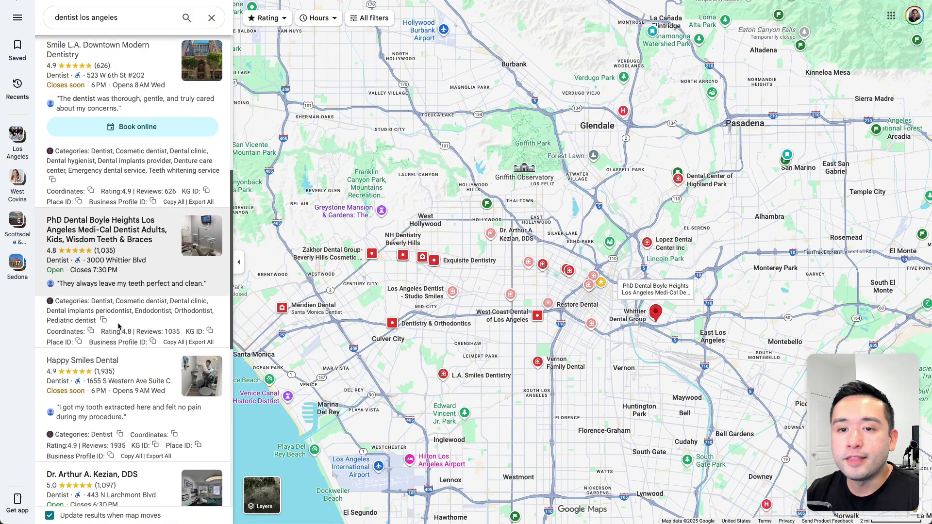
scroll(146, 294, down, 1)
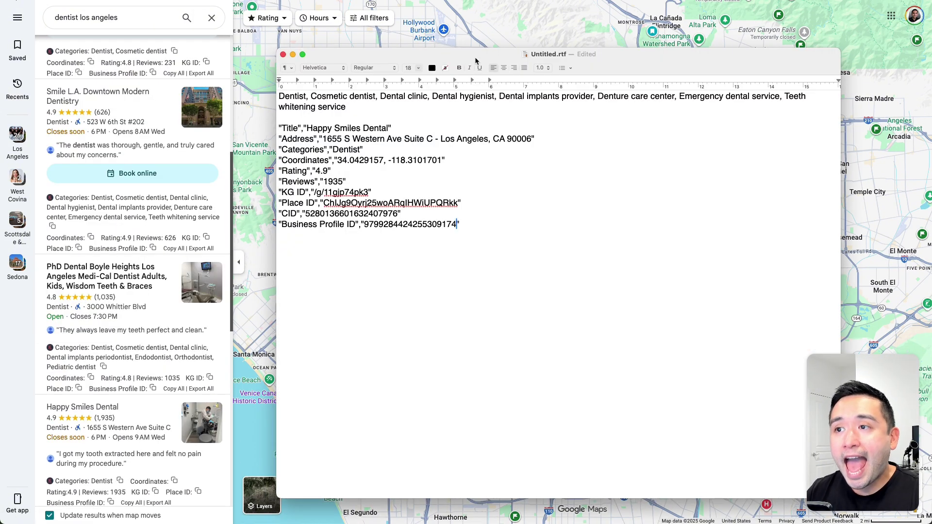
click(443, 50)
key(cmd+a)
click(406, 245)
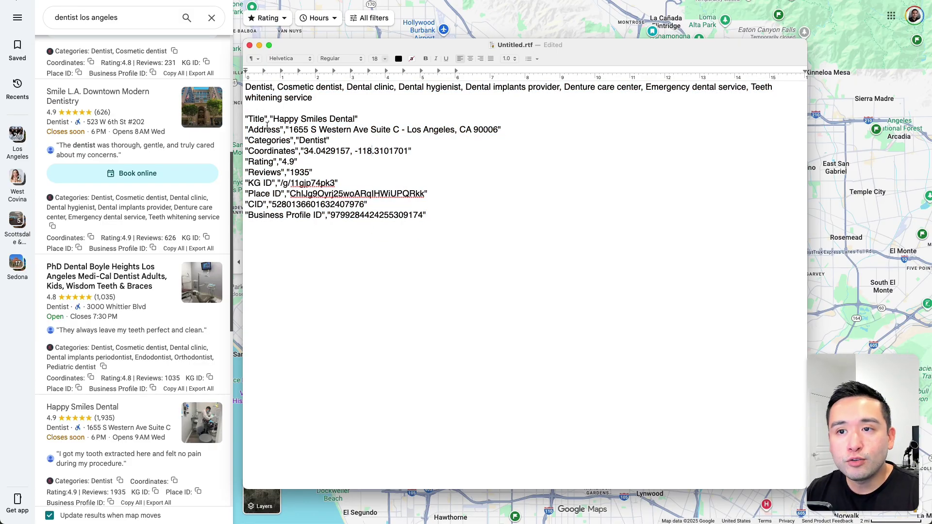
drag(264, 129, 412, 135)
drag(274, 150, 357, 150)
drag(274, 91, 316, 107)
click(353, 129)
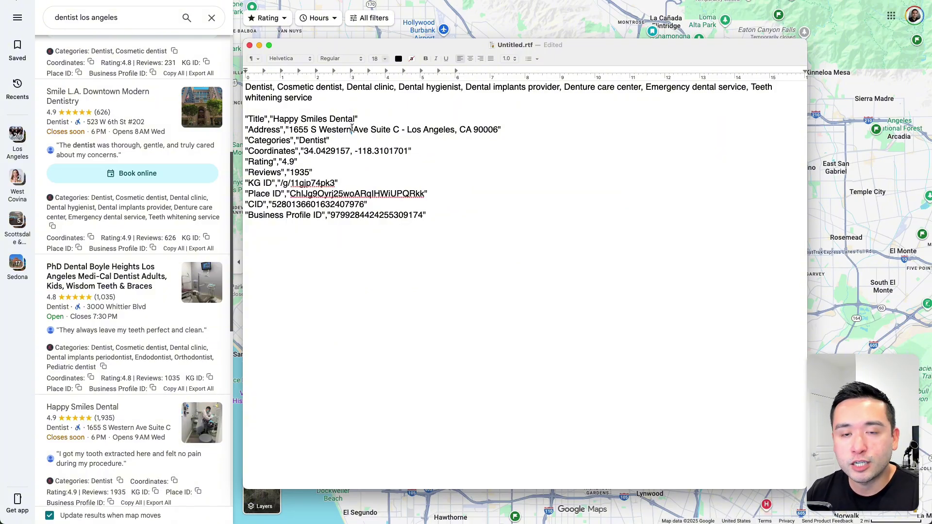
click(392, 130)
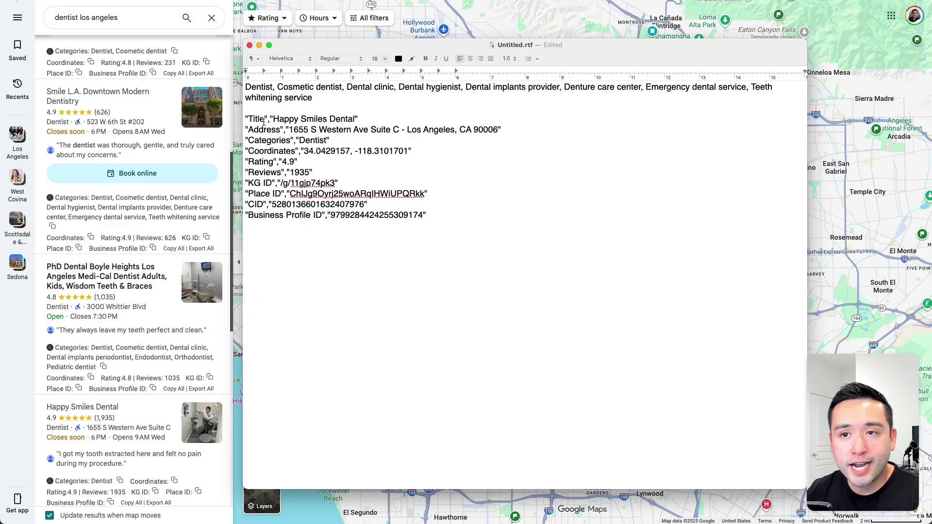
drag(252, 119, 326, 120)
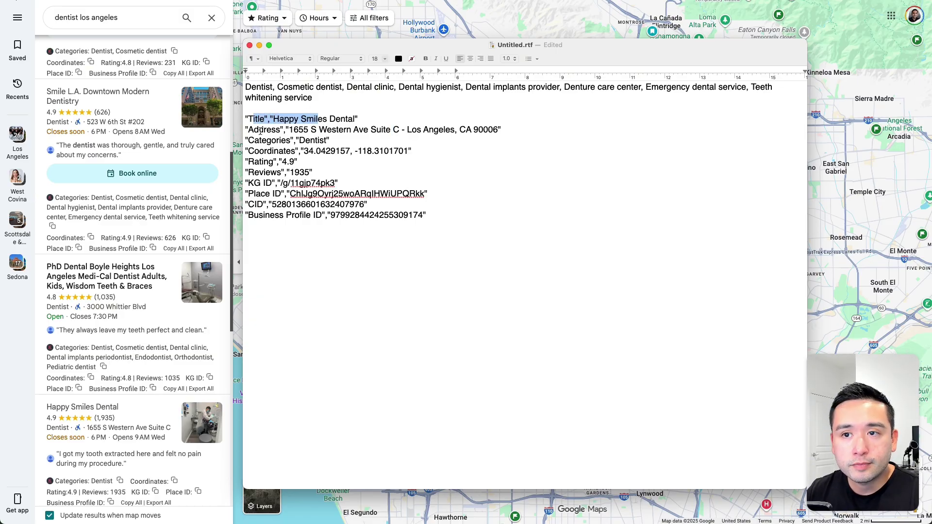
drag(258, 130, 383, 131)
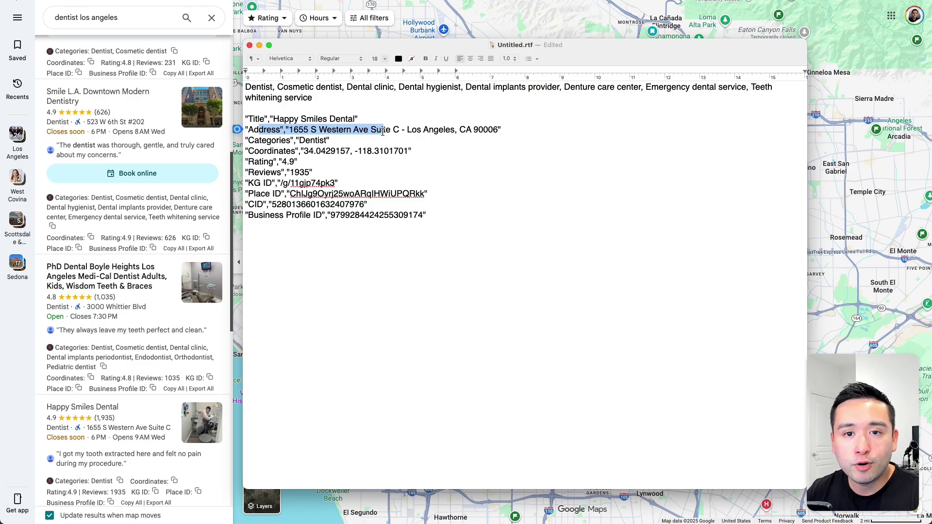
click(384, 131)
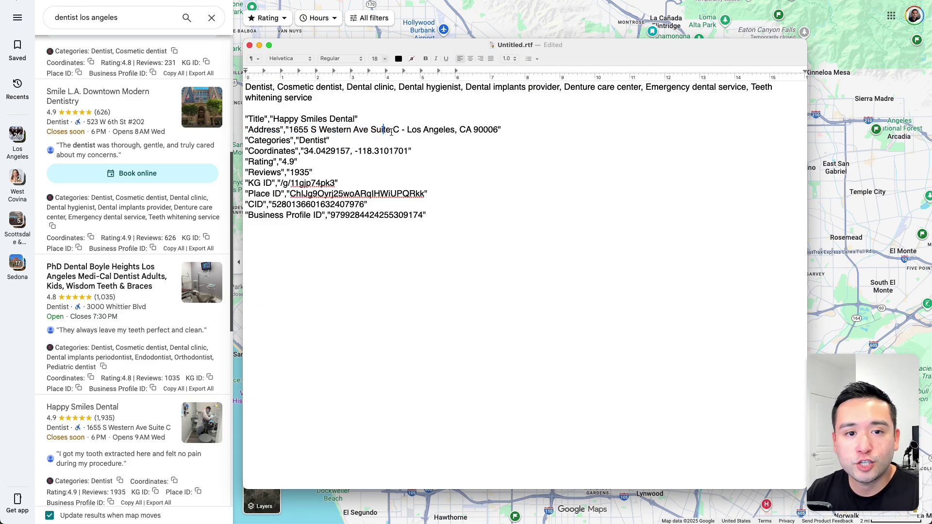